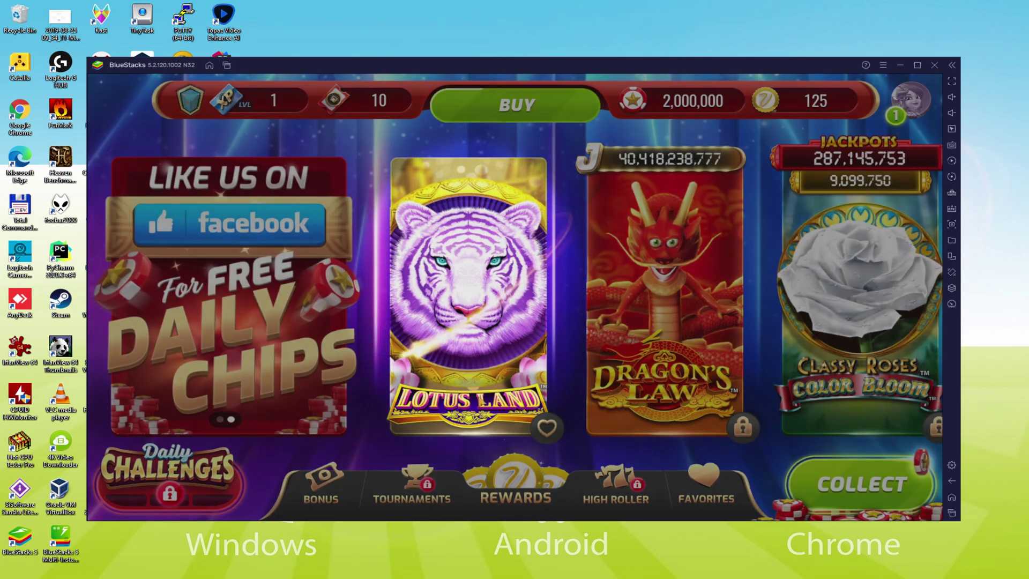
- Open Lotus Land from the lobby, spin once, then start auto-spin
left_click(477, 348)
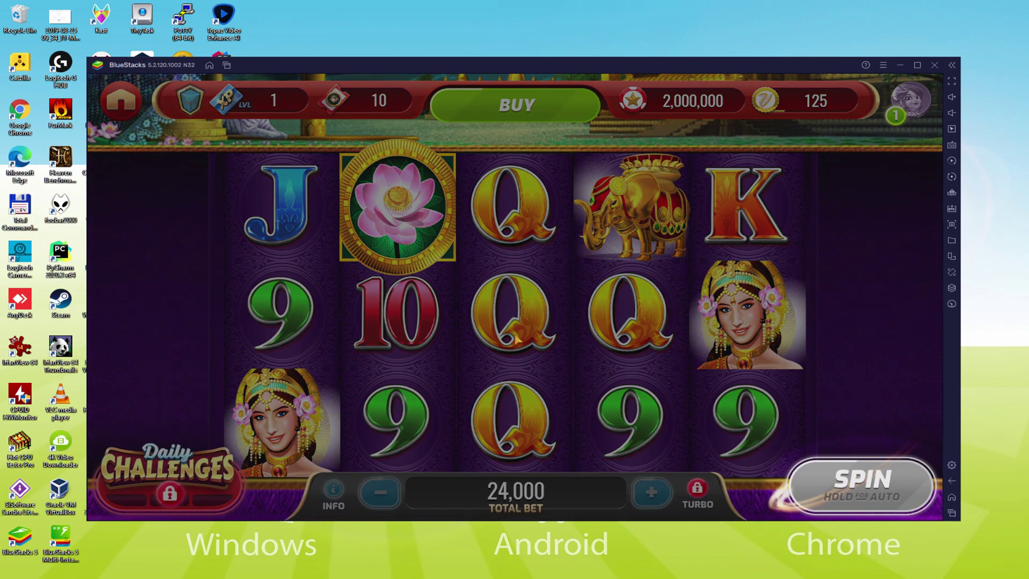
left_click(841, 503)
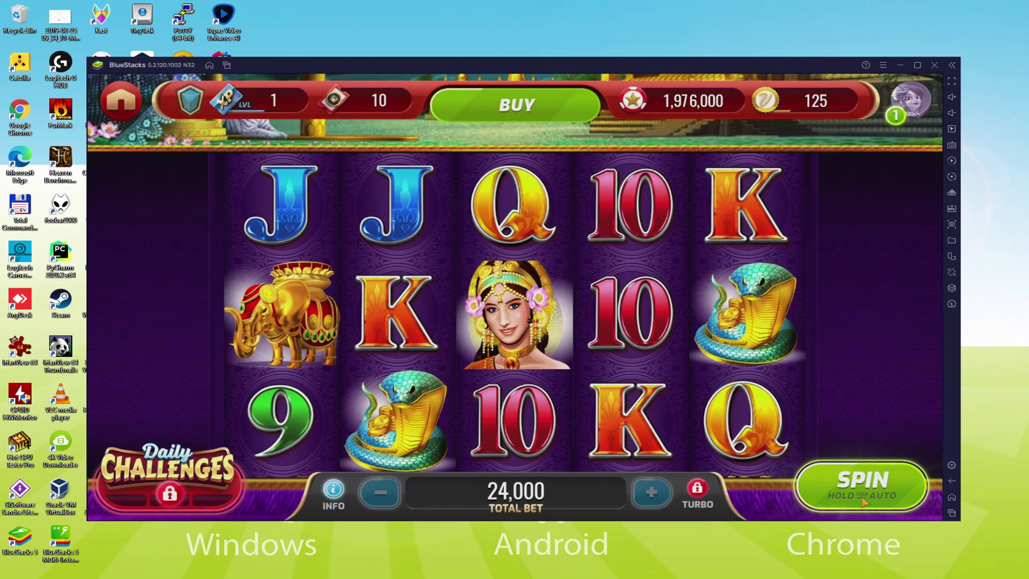
left_click(864, 501)
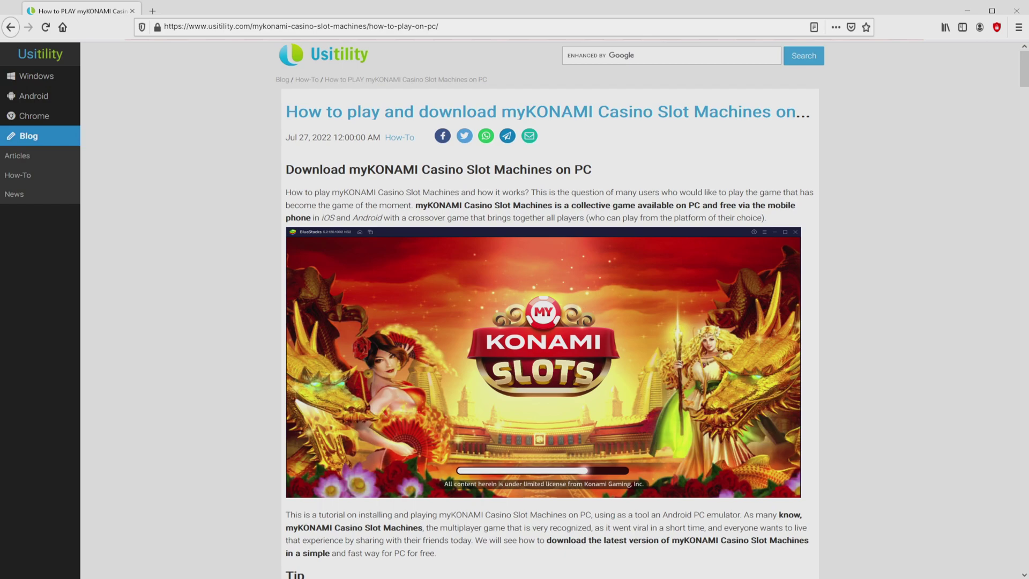
scroll(551, 321, "down", 2)
scroll(551, 322, "down", 3)
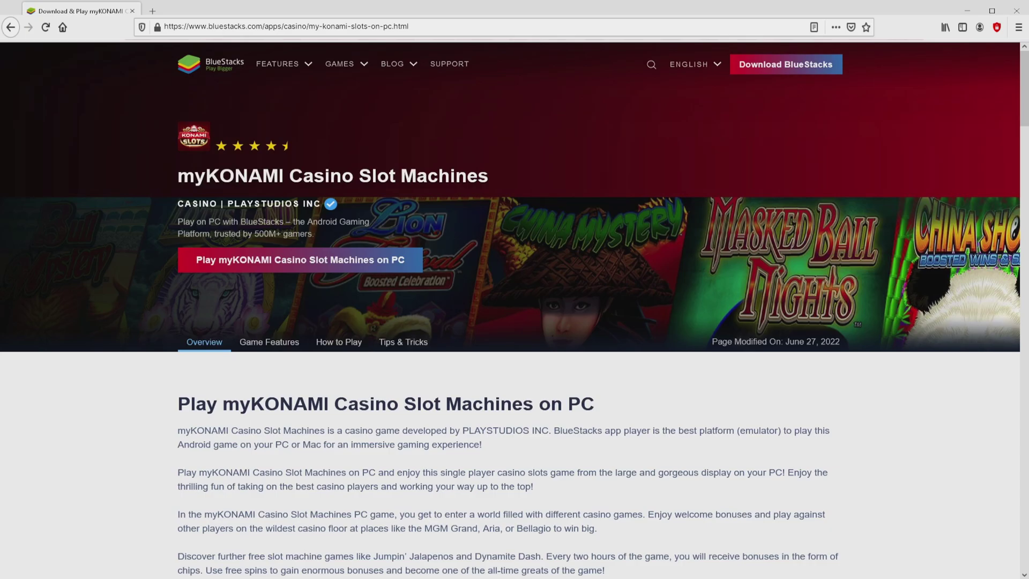
scroll(515, 322, "down", 5)
scroll(515, 322, "down", 5)
scroll(514, 322, "down", 5)
scroll(515, 322, "down", 5)
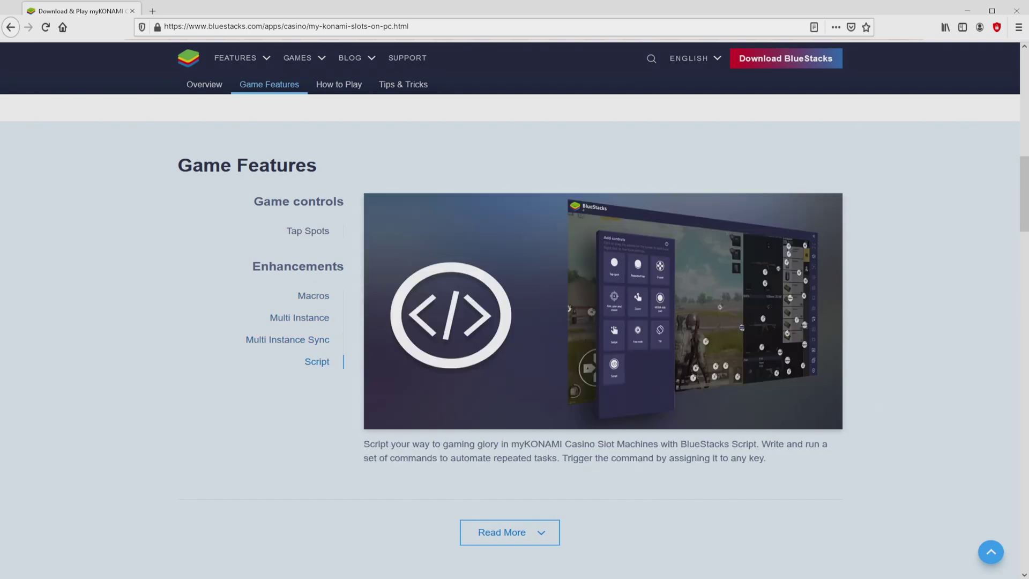
scroll(515, 321, "up", 10)
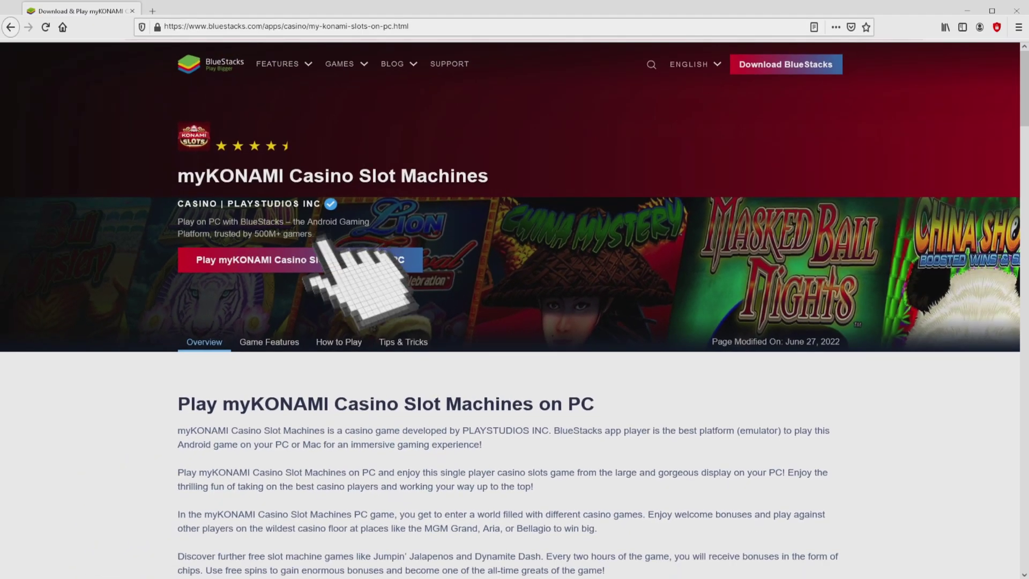
- Download the BlueStacks installer with the red 'Play myKONAMI Casino Slot Machines on PC' button
left_click(322, 259)
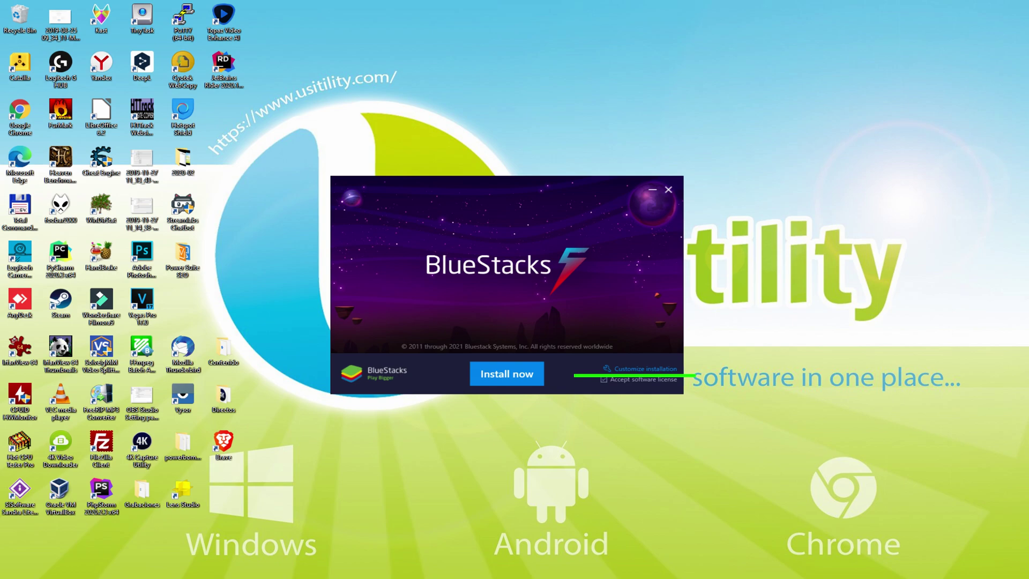
- Look at the Customize installation folder options, go back, and choose Install now
left_click(641, 368)
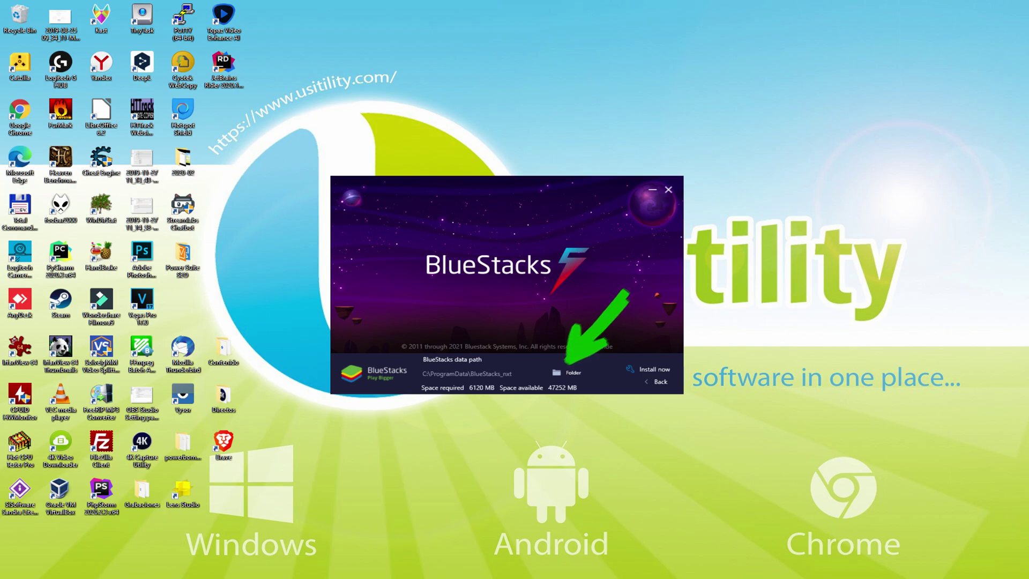
left_click(658, 381)
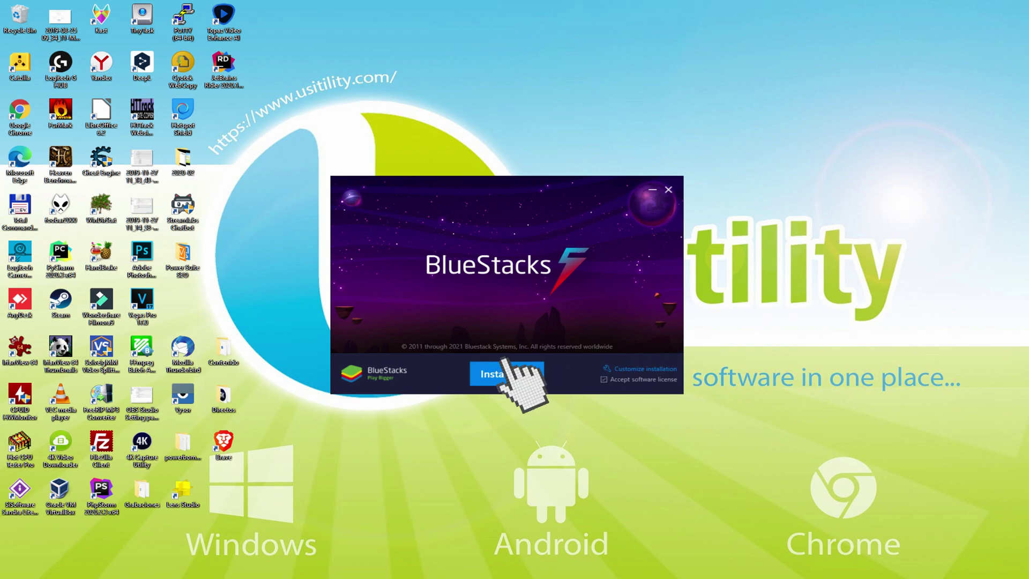
left_click(506, 374)
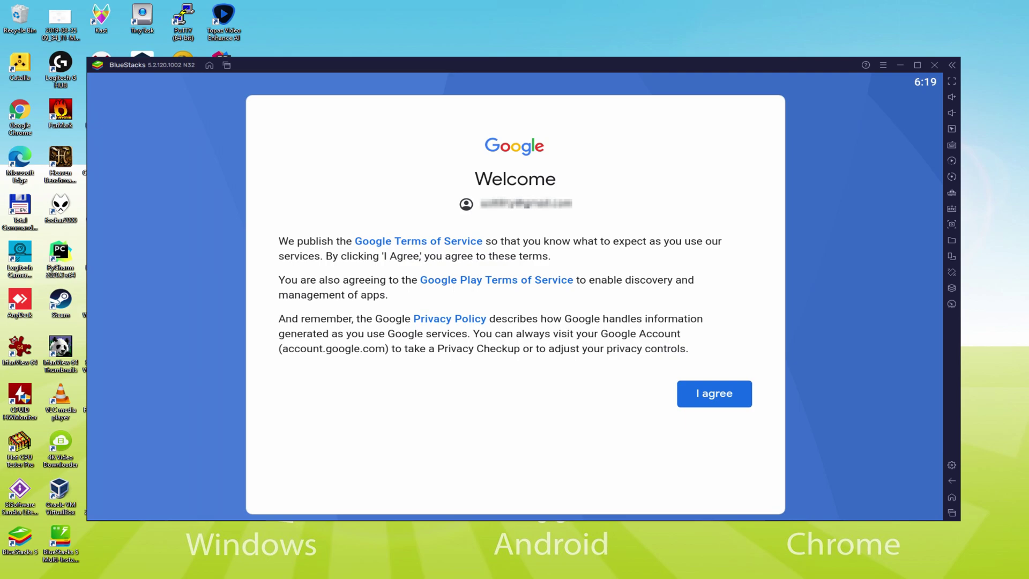
- Accept Google's terms and services with Back up to Google Drive switched off
left_click(713, 393)
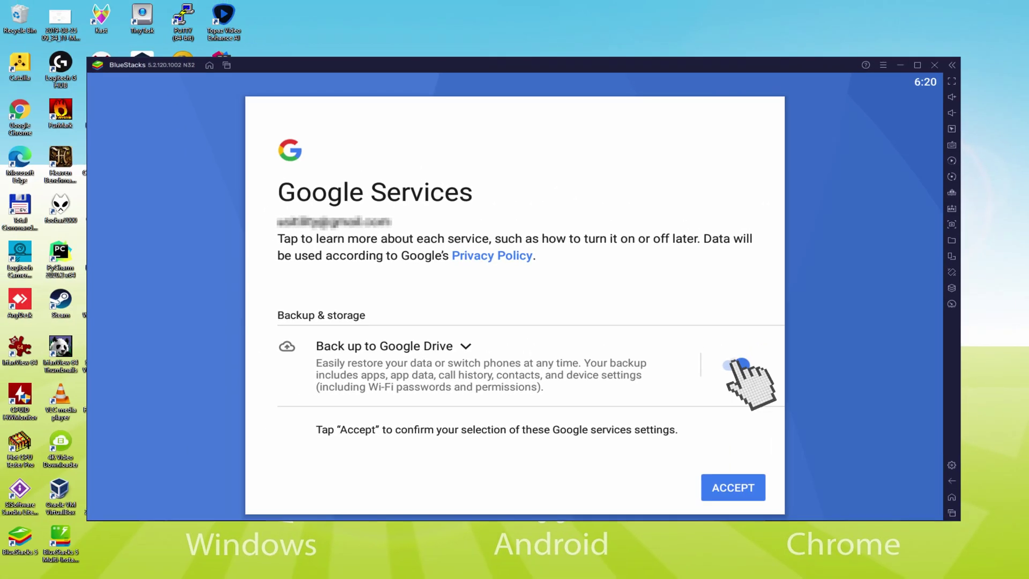
left_click(735, 366)
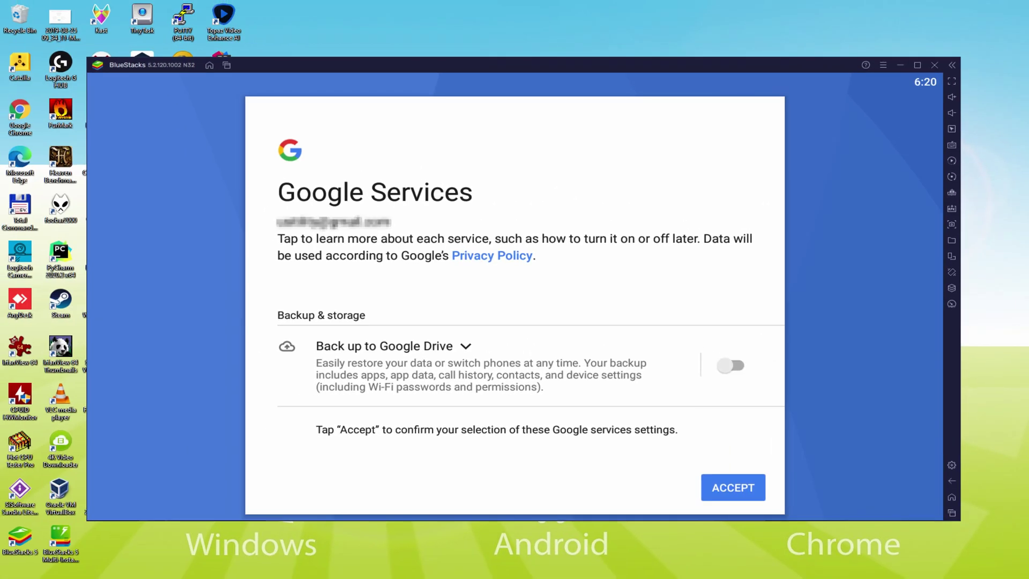
left_click(734, 488)
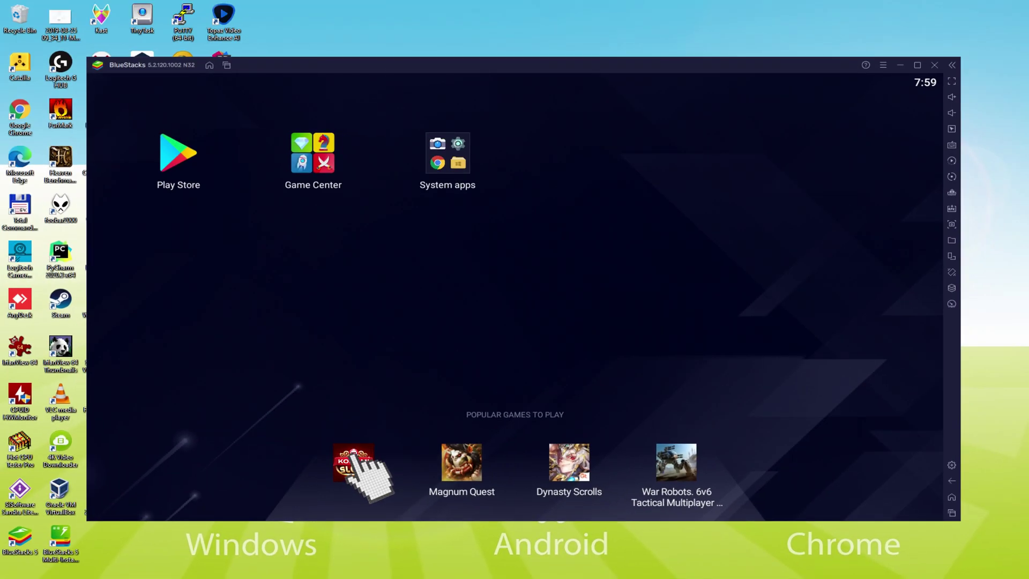
- Open the myKONAMI Slots Play Store page from Popular Games to Play
left_click(362, 465)
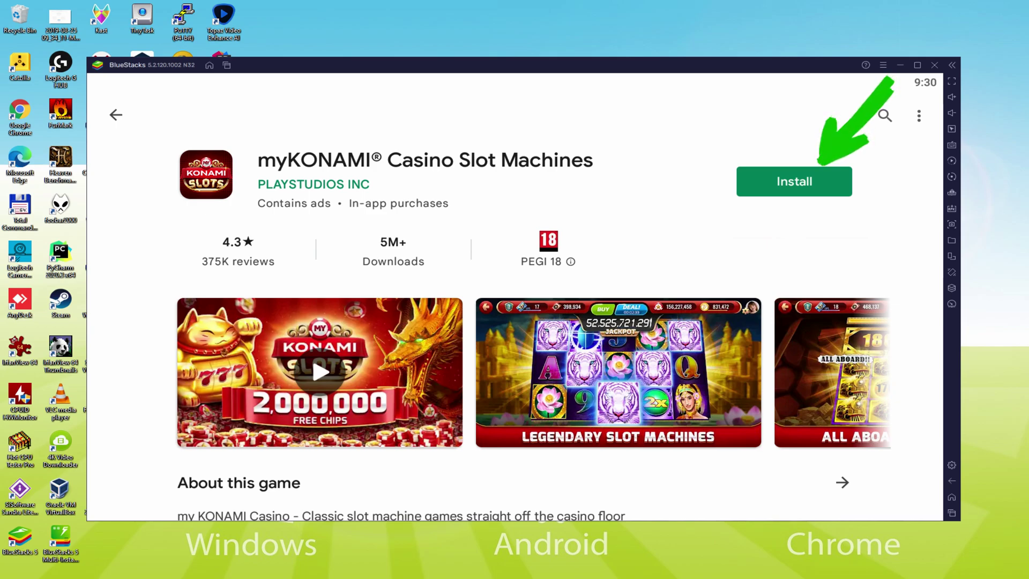
- Install myKONAMI Casino Slot Machines with the green Install button
left_click(822, 172)
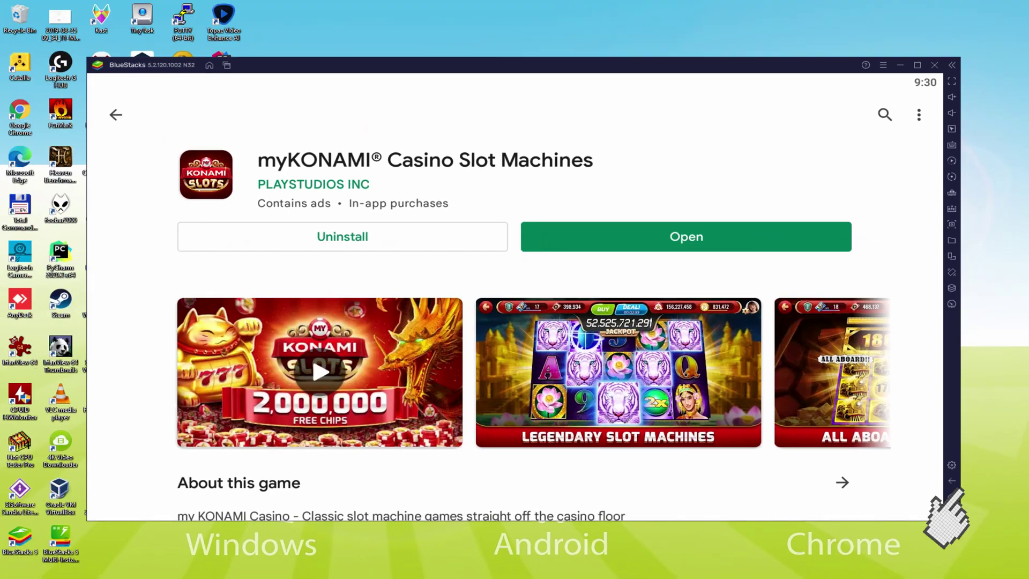
- Return to the BlueStacks home screen with the sidebar Home button
left_click(951, 480)
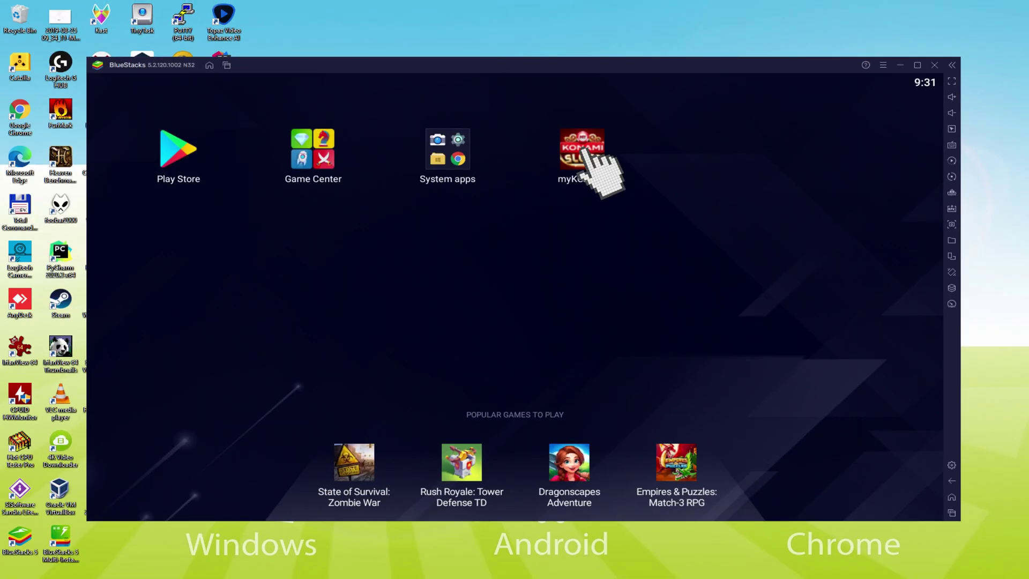
- Launch the installed myKONAMI game from its home-screen icon
left_click(591, 157)
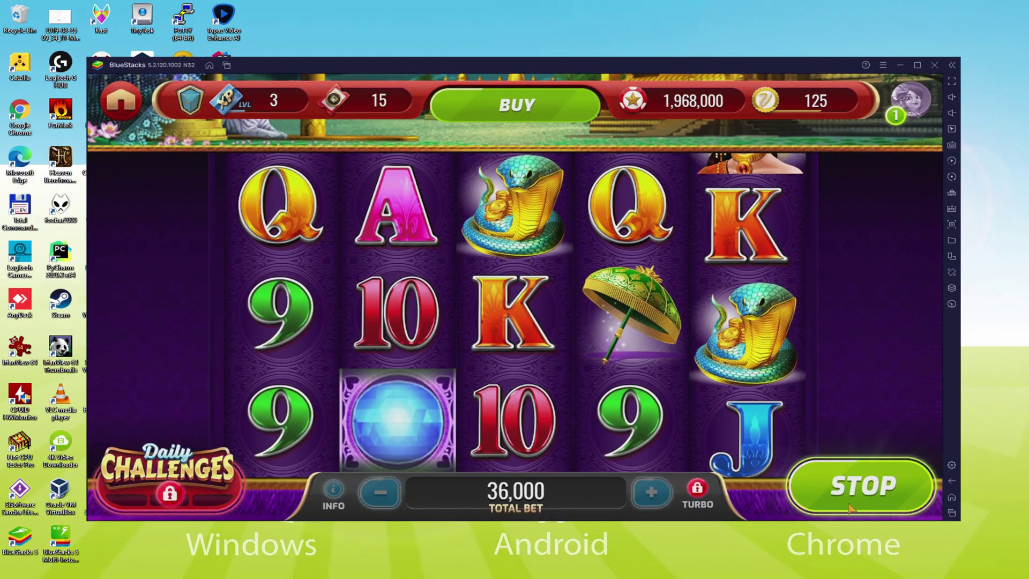
- Start auto-spinning the slot reels and maximize the BlueStacks window
left_click(859, 480)
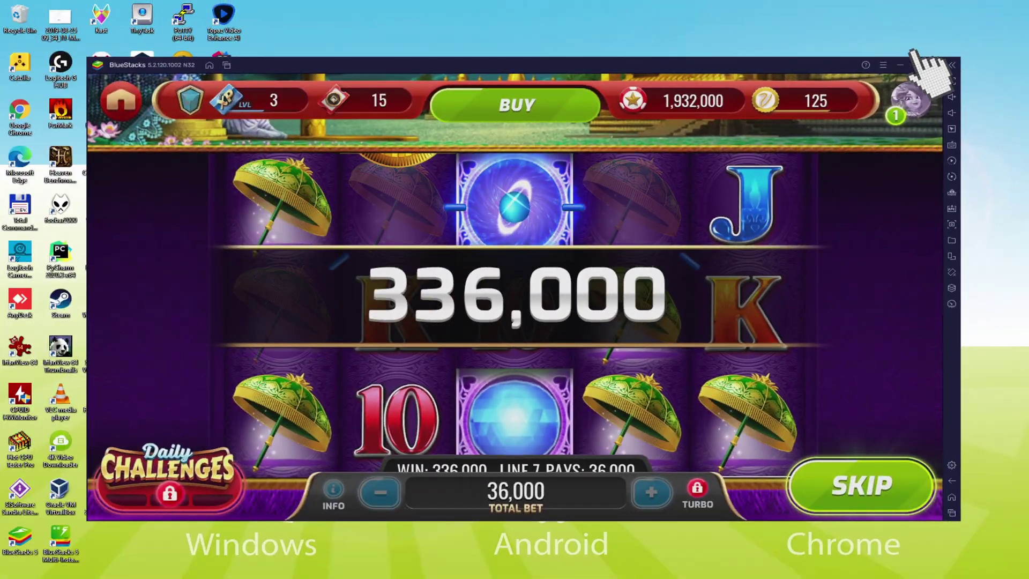
left_click(917, 65)
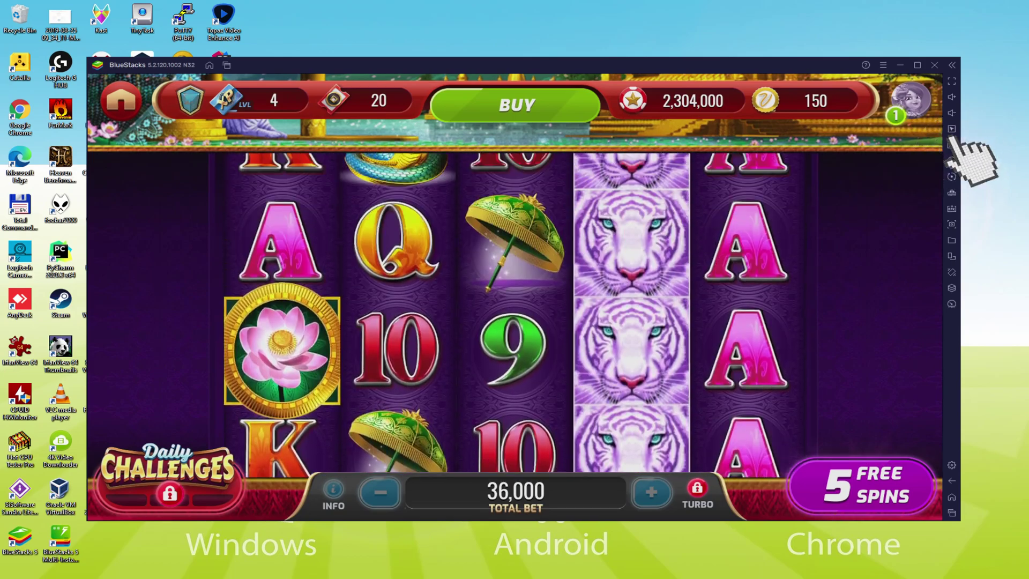
- Open the Controls editor with Ctrl+Shift+A, then close it to return to the game
key("ctrl+shift+a")
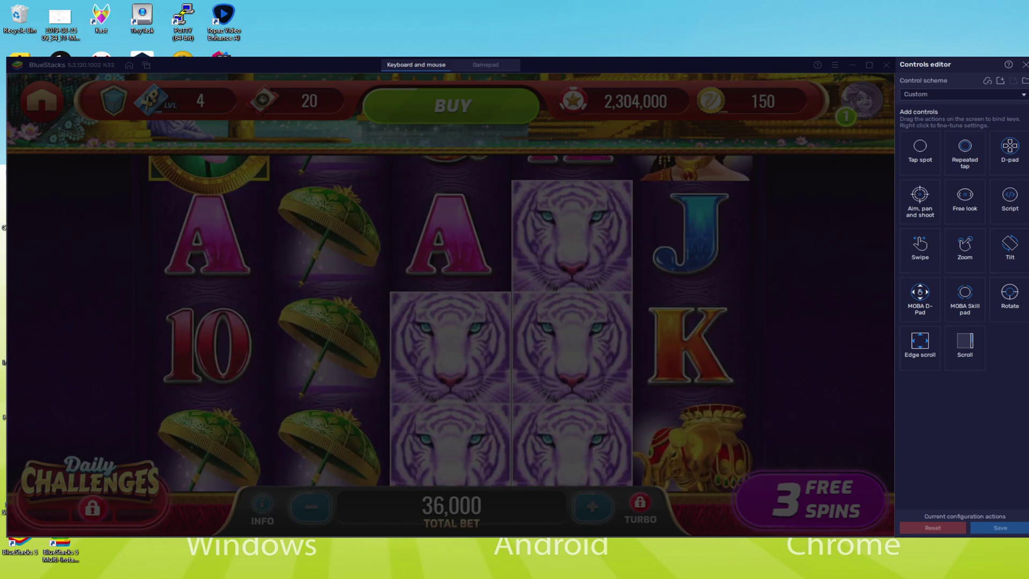
left_click(1020, 68)
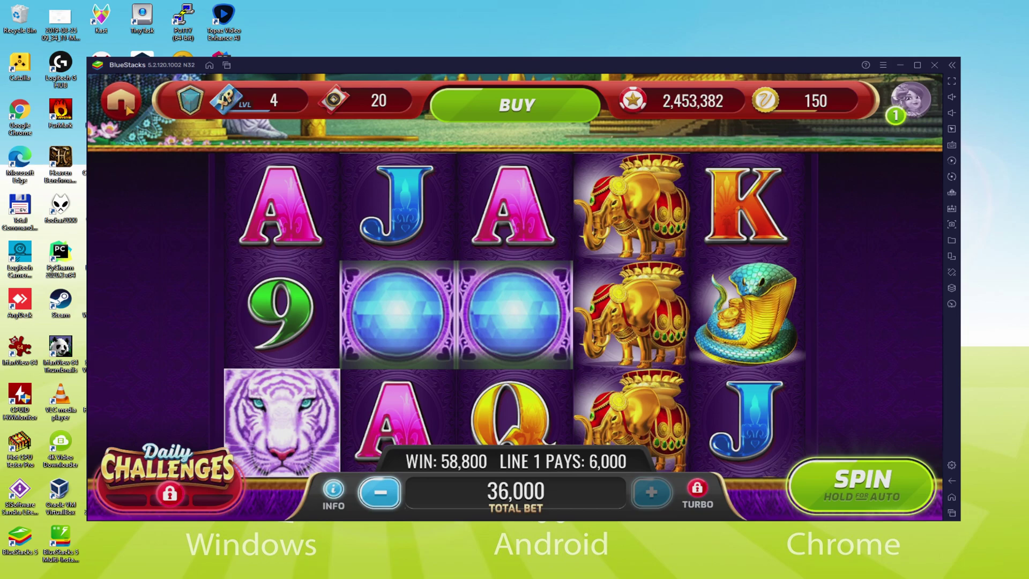
- Return to the myKONAMI lobby and collect the 250,000-chip day 1 daily bonus
left_click(125, 102)
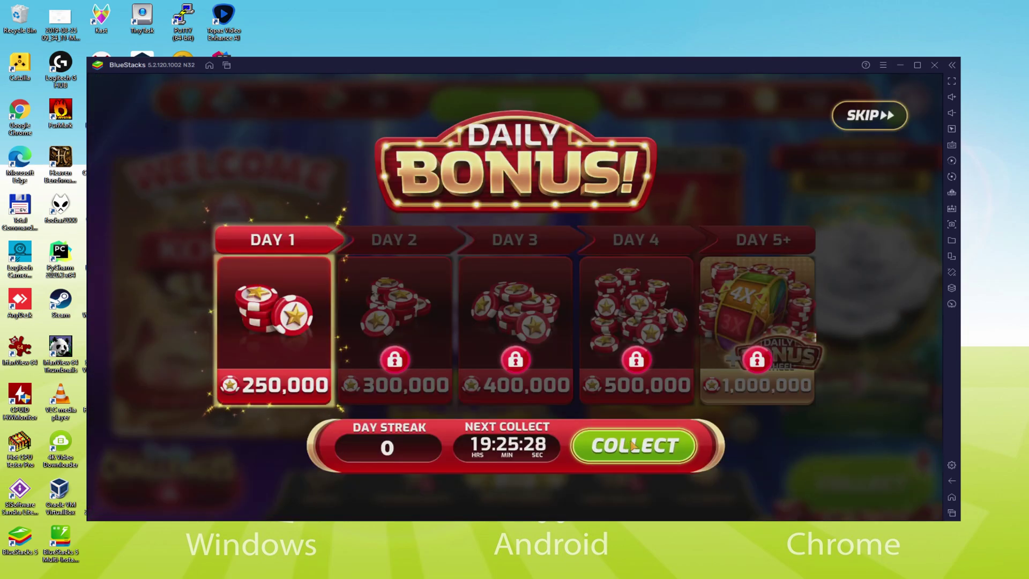
left_click(631, 445)
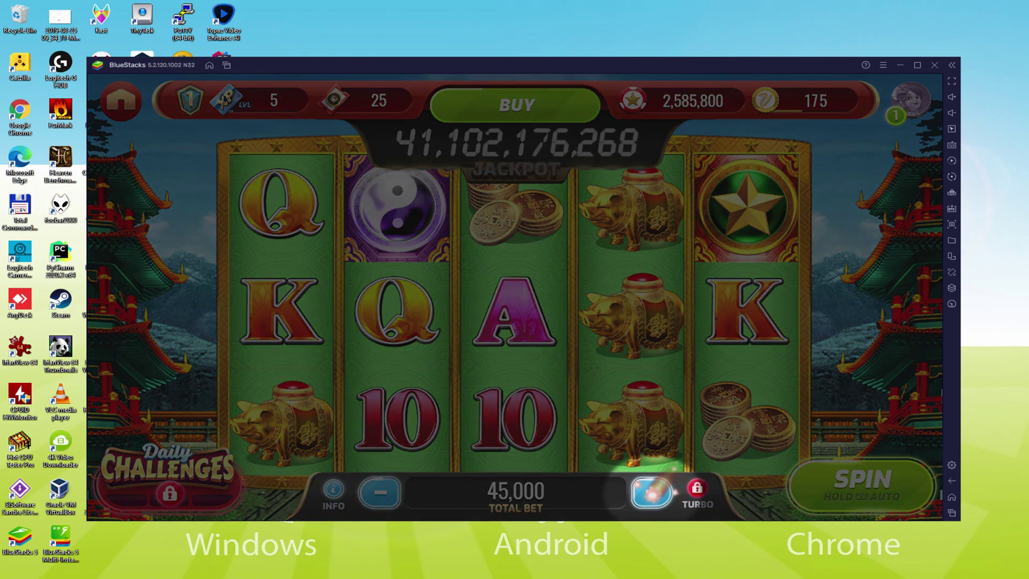
- Raise the total bet from 45,000 to 90,000 and start the reels auto-spinning
left_click(651, 493)
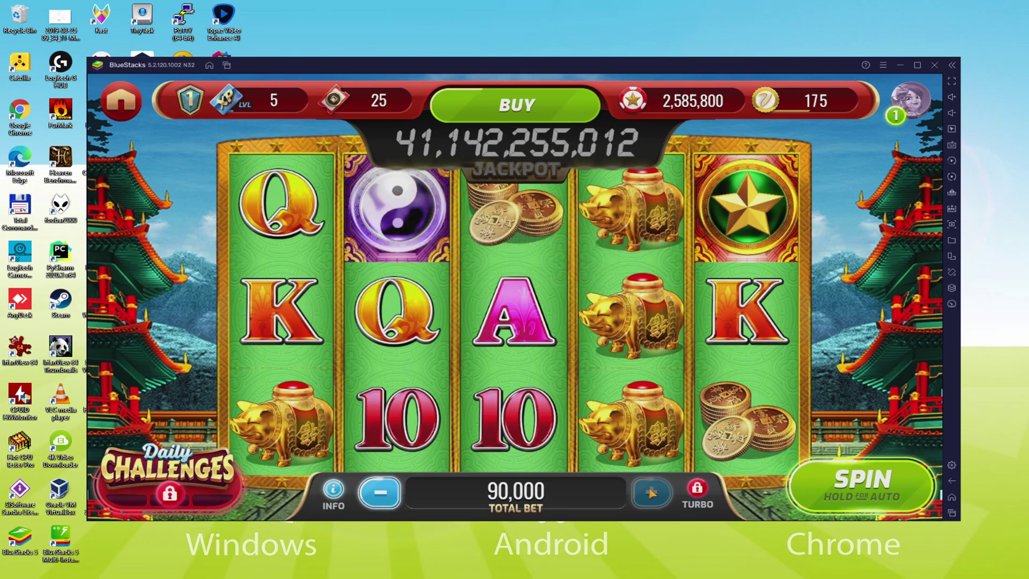
left_click(875, 482)
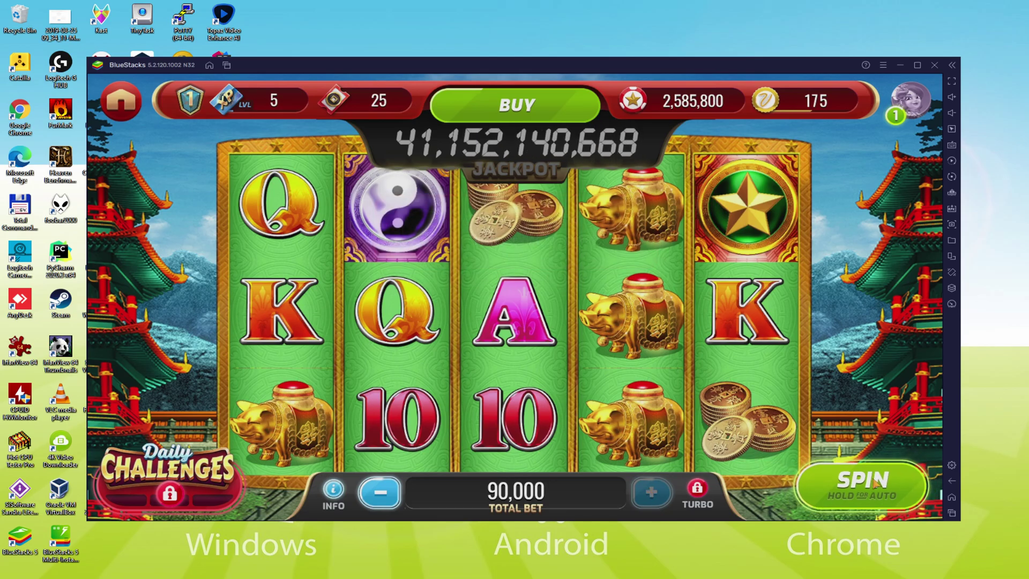